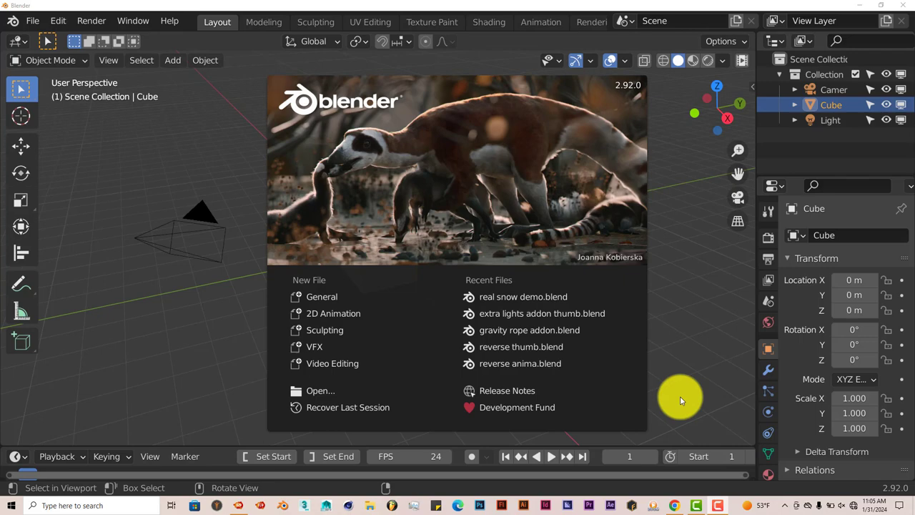
Step: Bring up the real-snow GitHub repository in Chrome and show its Code download options
{"action": "left_click", "coordinate": [674, 506]}
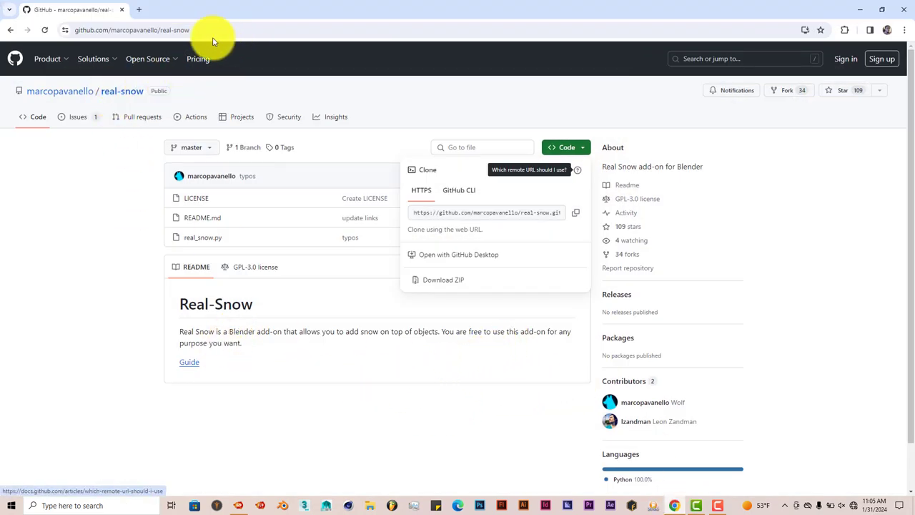
{"action": "left_click", "coordinate": [587, 150]}
{"action": "left_click", "coordinate": [586, 150]}
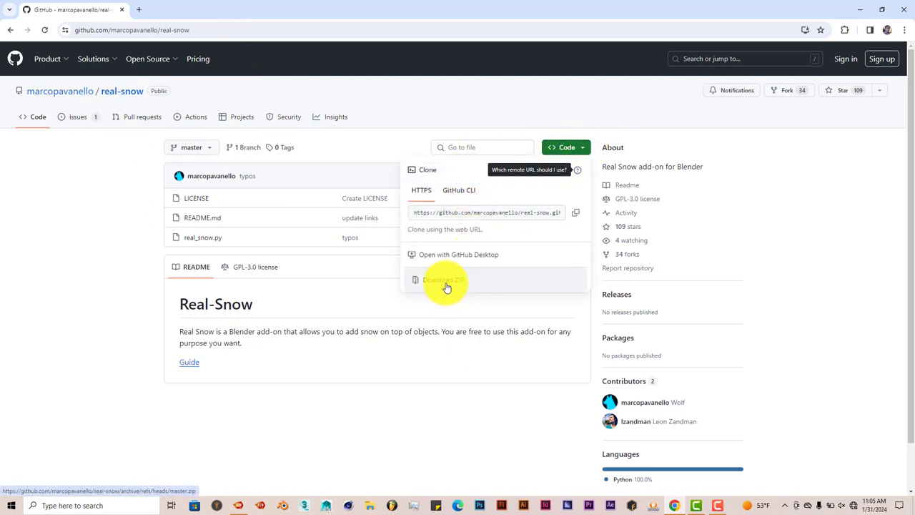
Step: Return to Blender, dismiss the splash screen and open Preferences on the Add-ons page
{"action": "left_click", "coordinate": [861, 10]}
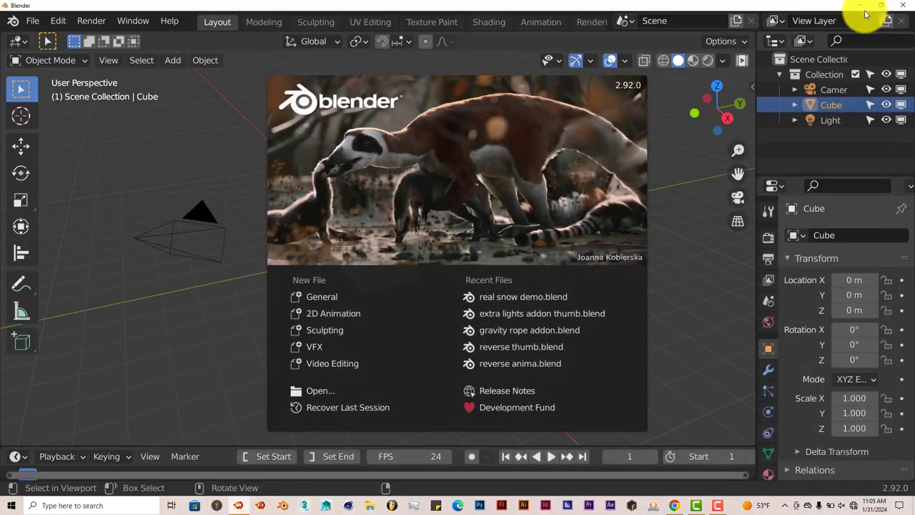
{"action": "left_click", "coordinate": [159, 151]}
{"action": "left_click", "coordinate": [58, 21]}
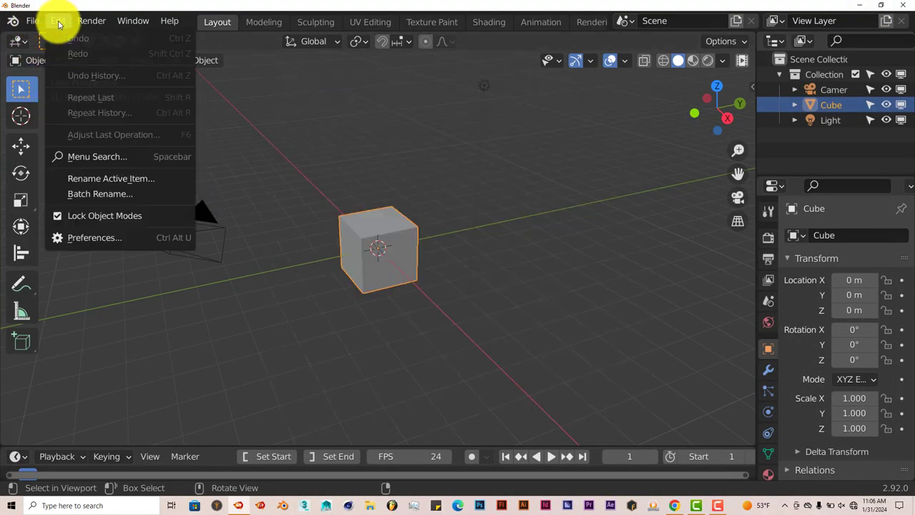
{"action": "left_click", "coordinate": [98, 237]}
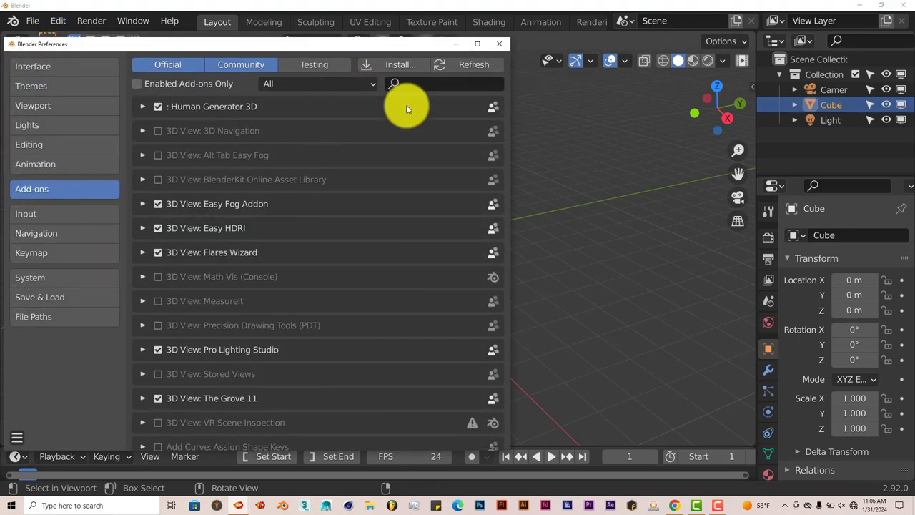
Step: Install the add-on, filter by 'snow', enable Object: Real Snow and close Preferences
{"action": "left_click", "coordinate": [401, 64]}
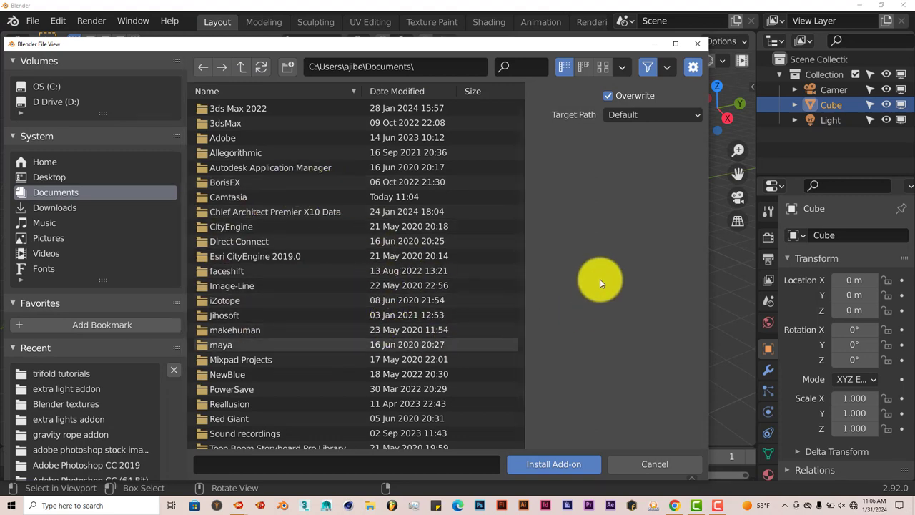
{"action": "left_click", "coordinate": [695, 46]}
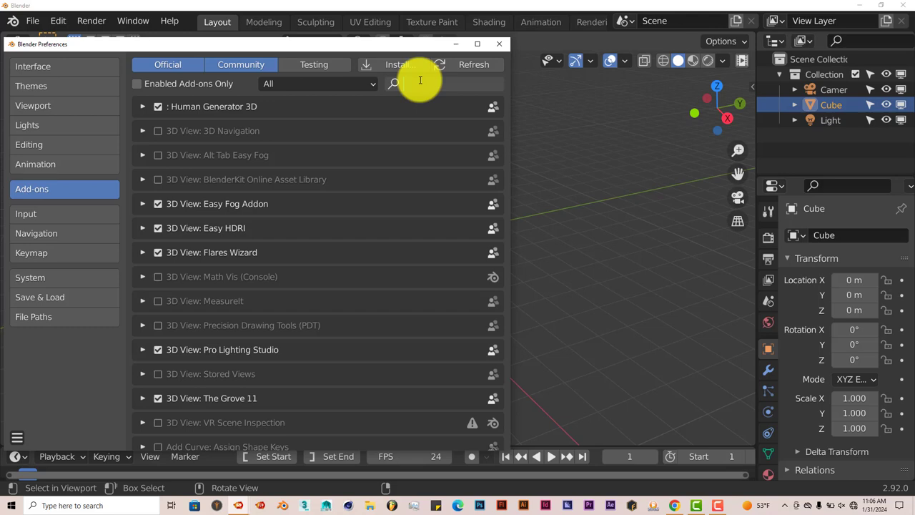
{"action": "type", "text": "snow"}
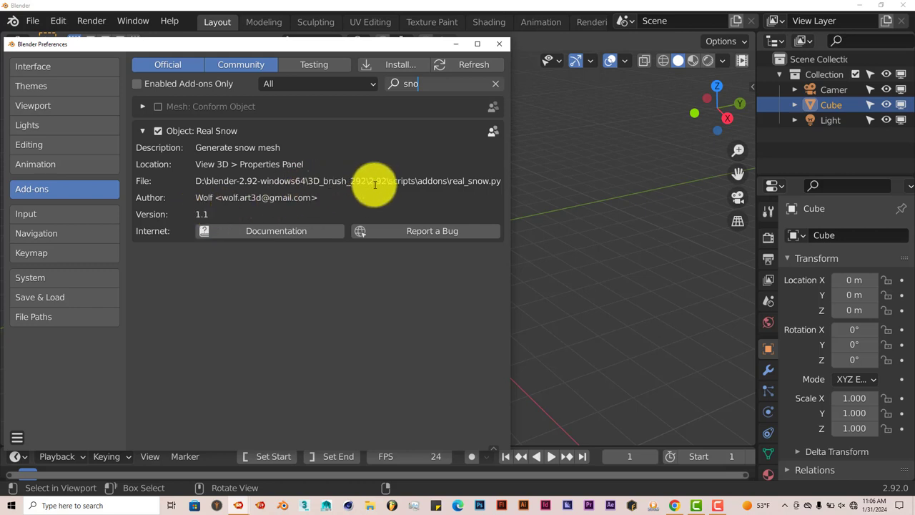
{"action": "left_click", "coordinate": [500, 45]}
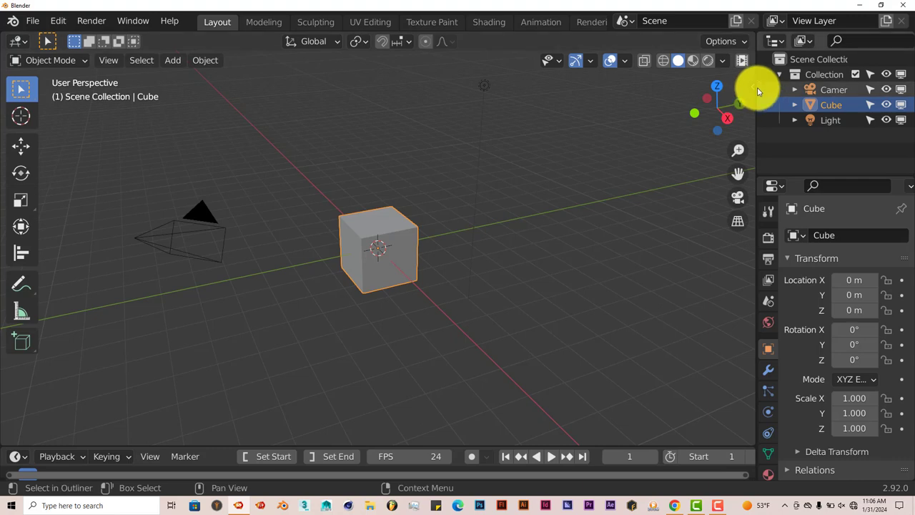
Step: From the sidebar's Snow tab, add snow to the zoomed-in cube at 100% coverage and 0.30 height
{"action": "key", "text": "n"}
{"action": "left_click", "coordinate": [749, 437]}
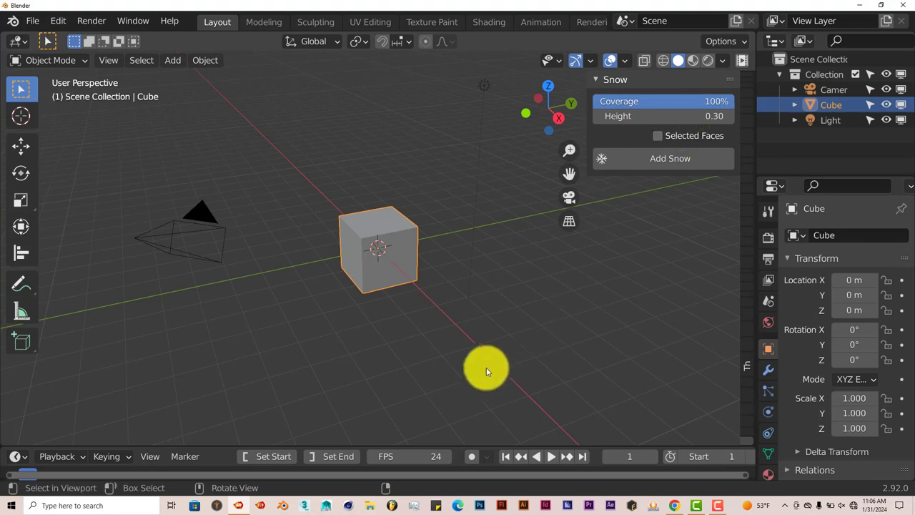
{"action": "scroll", "coordinate": [451, 346], "scroll_direction": "up", "scroll_amount": 4}
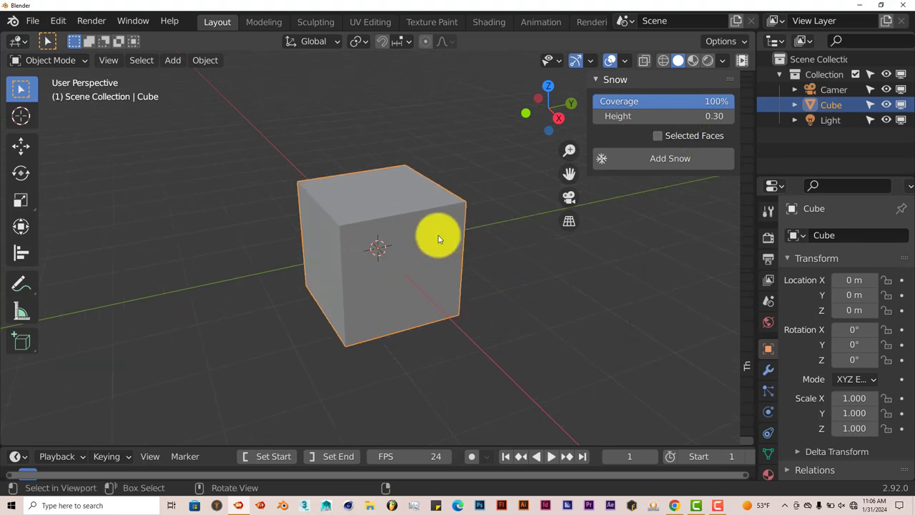
{"action": "left_click", "coordinate": [635, 163]}
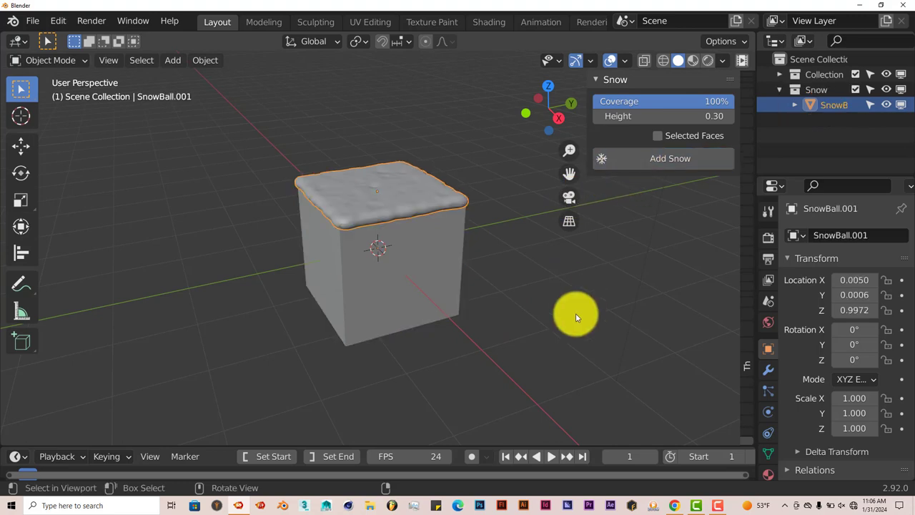
Step: Orbit to look down on the snowy cube and show Render Properties (Eevee, 64/16 samples)
{"action": "middle_click_drag", "start_coordinate": [384, 229], "coordinate": [442, 306]}
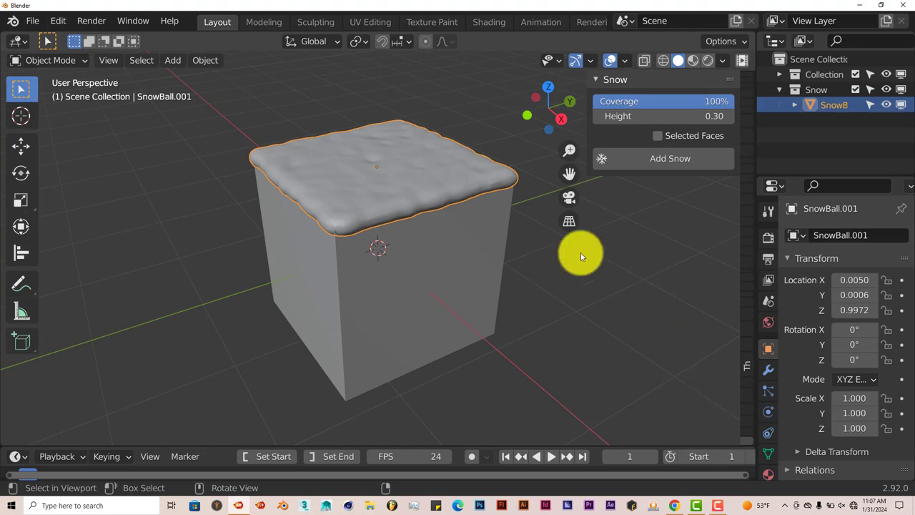
{"action": "left_click", "coordinate": [768, 239]}
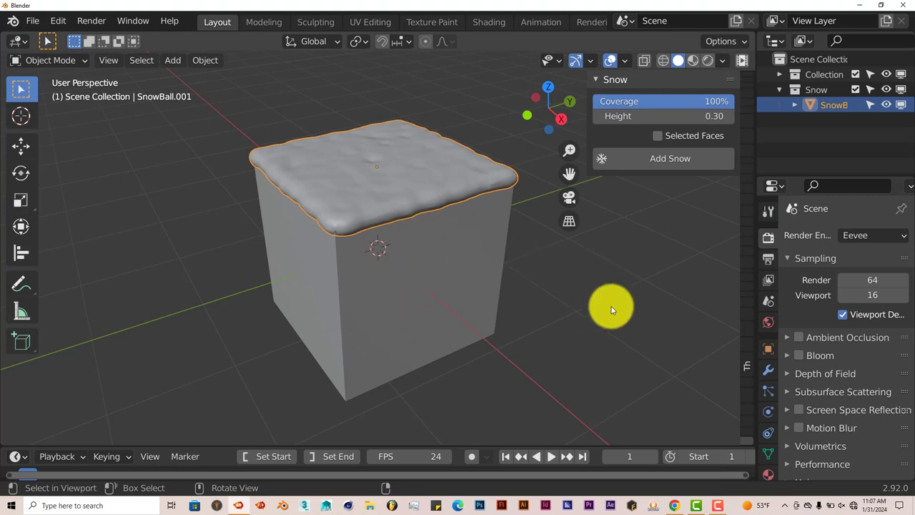
Step: Switch the render engine to Cycles with the GPU Compute device
{"action": "left_click", "coordinate": [896, 238]}
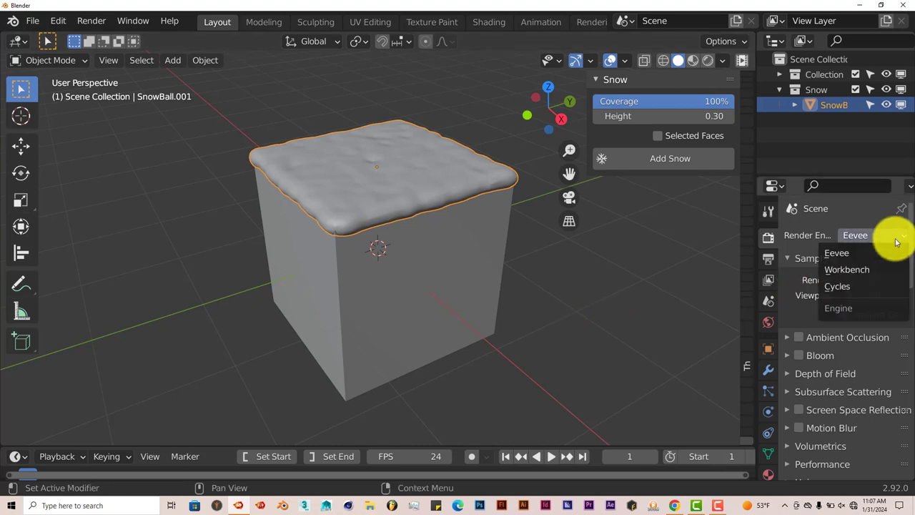
{"action": "left_click", "coordinate": [849, 289]}
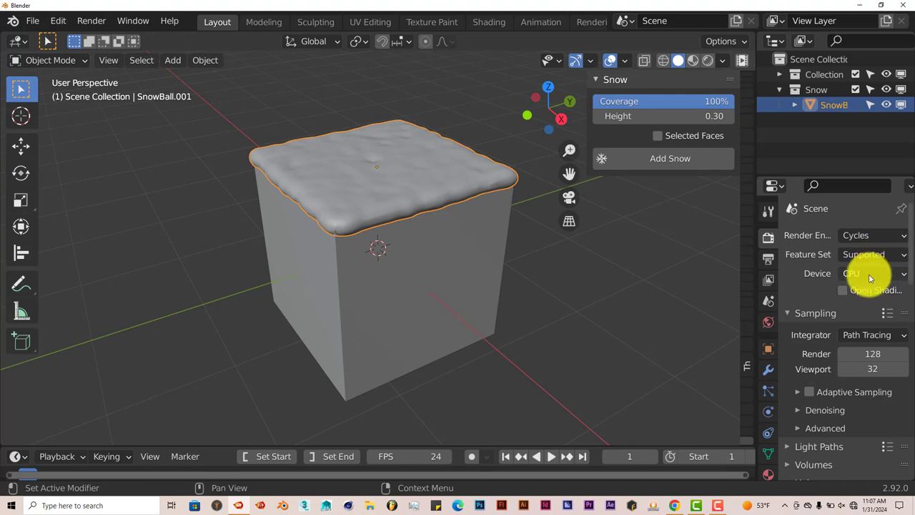
{"action": "left_click", "coordinate": [869, 274]}
{"action": "left_click", "coordinate": [854, 306]}
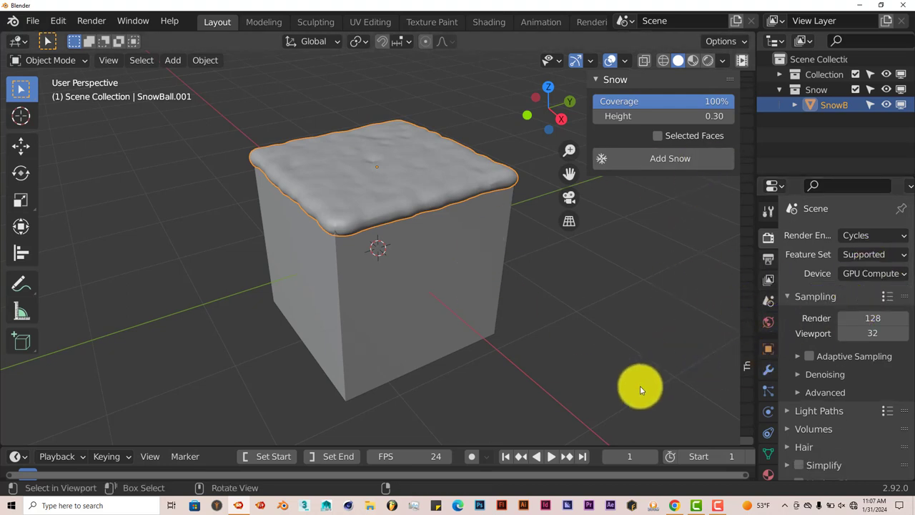
Step: Set the World background colour to a pale light blue
{"action": "left_click", "coordinate": [768, 323]}
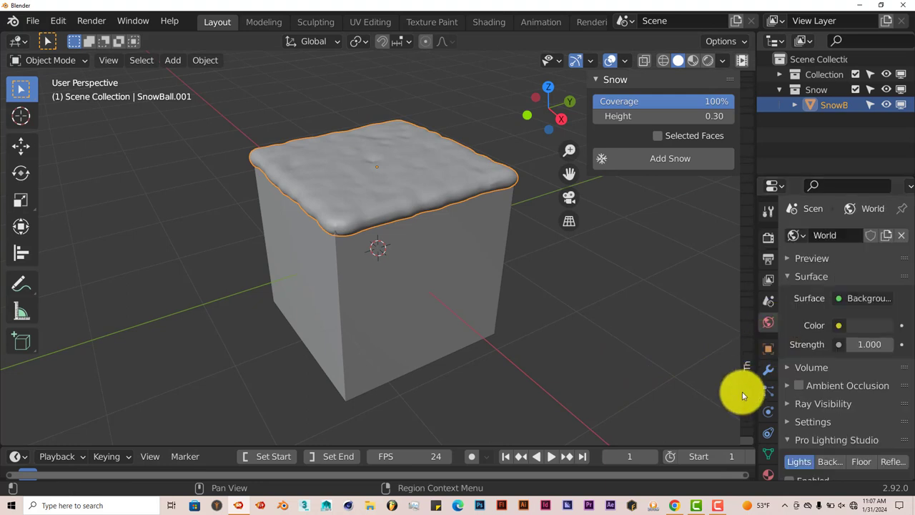
{"action": "left_click", "coordinate": [871, 333]}
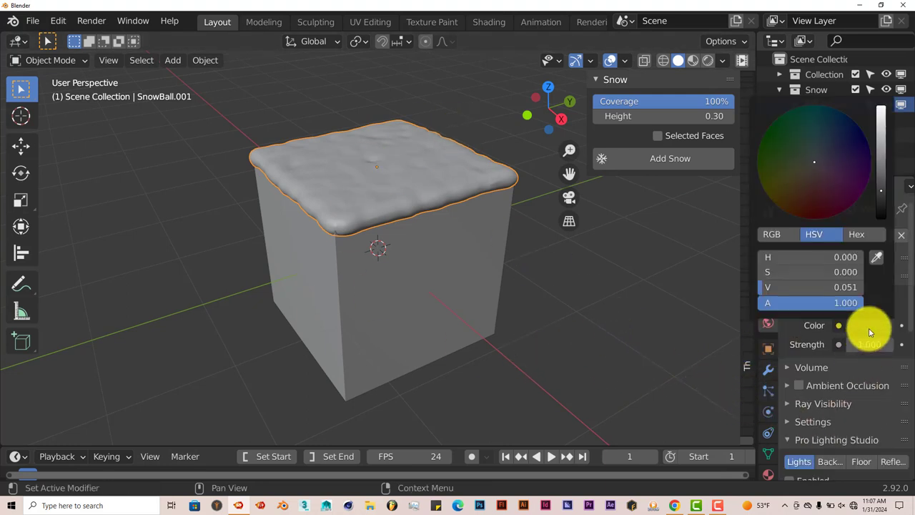
{"action": "left_click", "coordinate": [882, 125]}
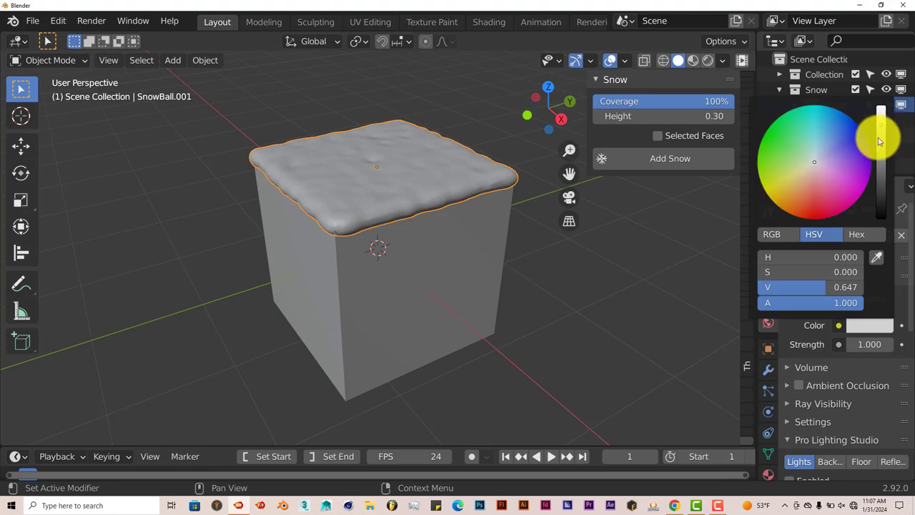
{"action": "left_click", "coordinate": [827, 154]}
{"action": "left_click", "coordinate": [823, 149]}
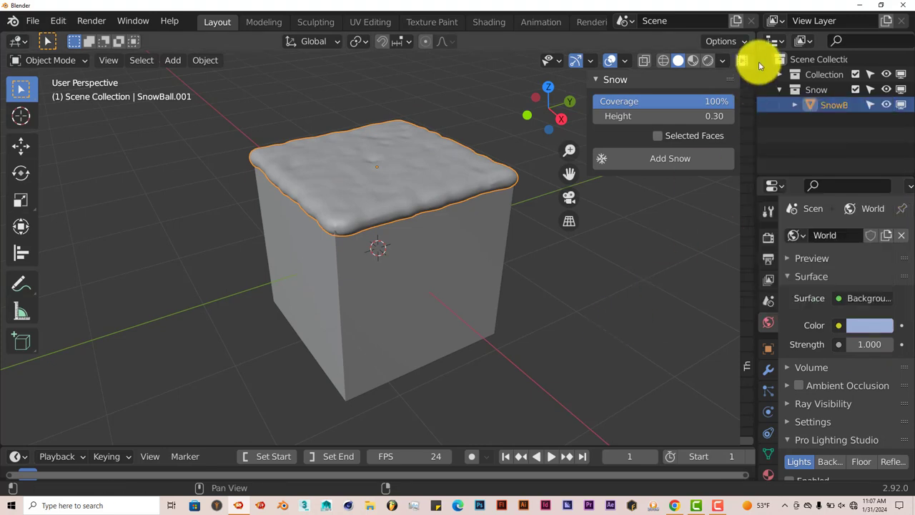
Step: Switch the viewport to Rendered shading and frame the snow-topped box by panning and zooming
{"action": "left_click", "coordinate": [708, 60]}
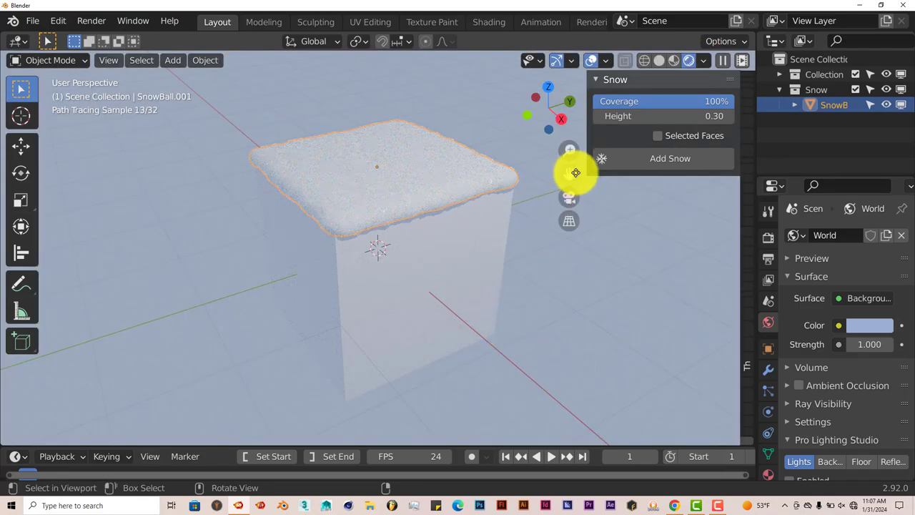
{"action": "left_click_drag", "start_coordinate": [571, 174], "coordinate": [541, 218]}
{"action": "scroll", "coordinate": [505, 266], "scroll_direction": "up", "scroll_amount": 5}
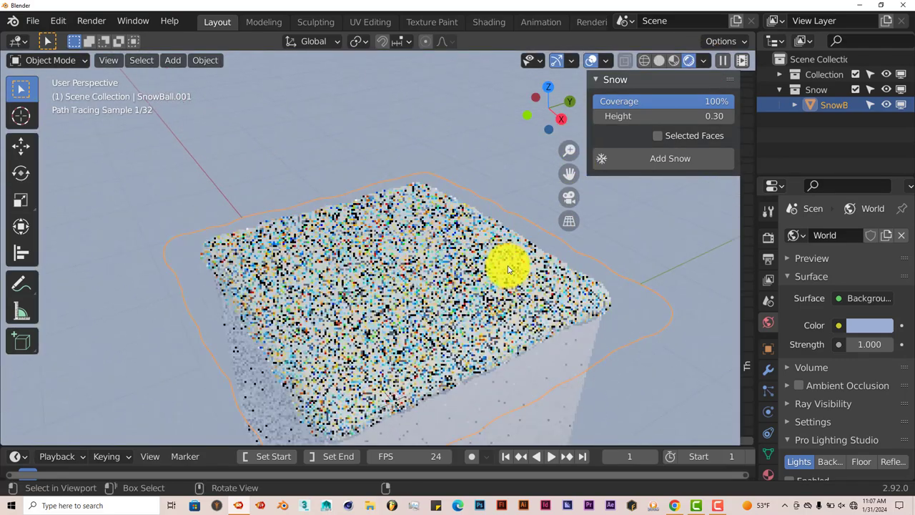
{"action": "left_click_drag", "start_coordinate": [567, 169], "coordinate": [517, 136]}
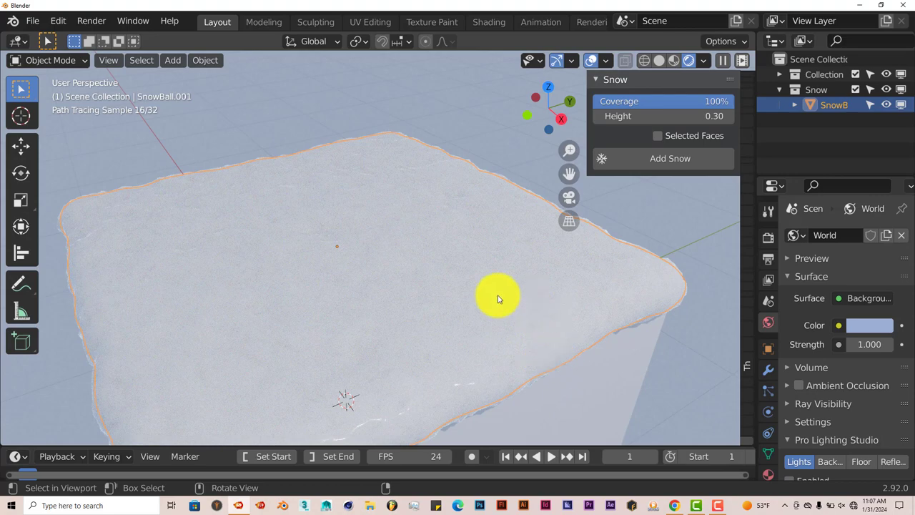
Step: Show SnowBall.001's modifiers with Decimate collapsed, widen the panel and zoom into the snow
{"action": "left_click", "coordinate": [769, 371]}
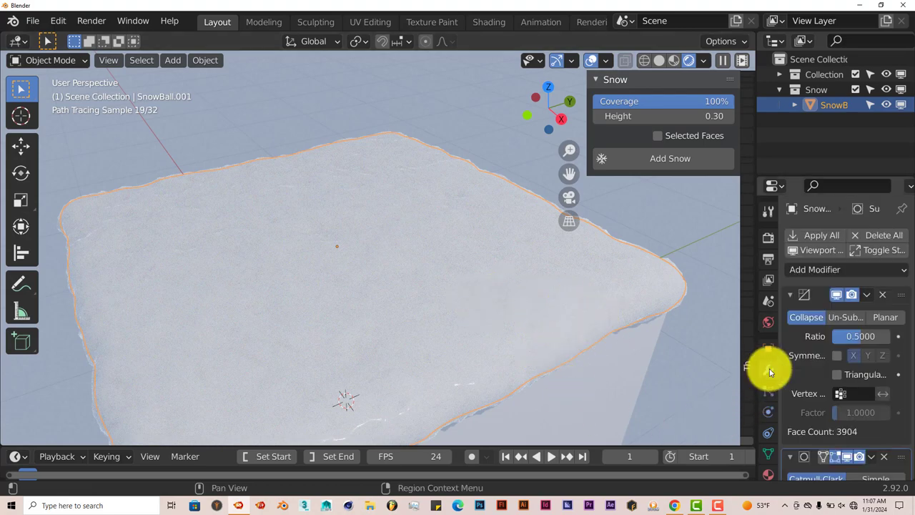
{"action": "left_click", "coordinate": [822, 296]}
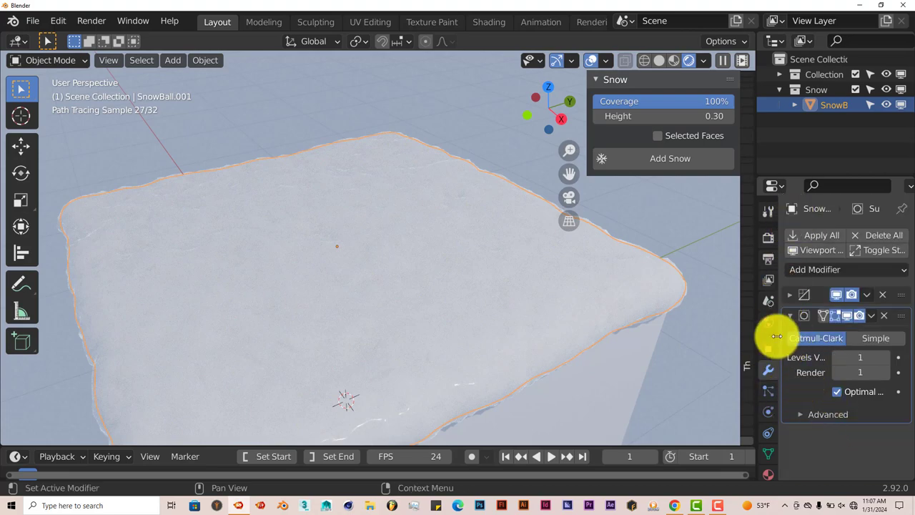
{"action": "left_click_drag", "start_coordinate": [757, 319], "coordinate": [685, 314]}
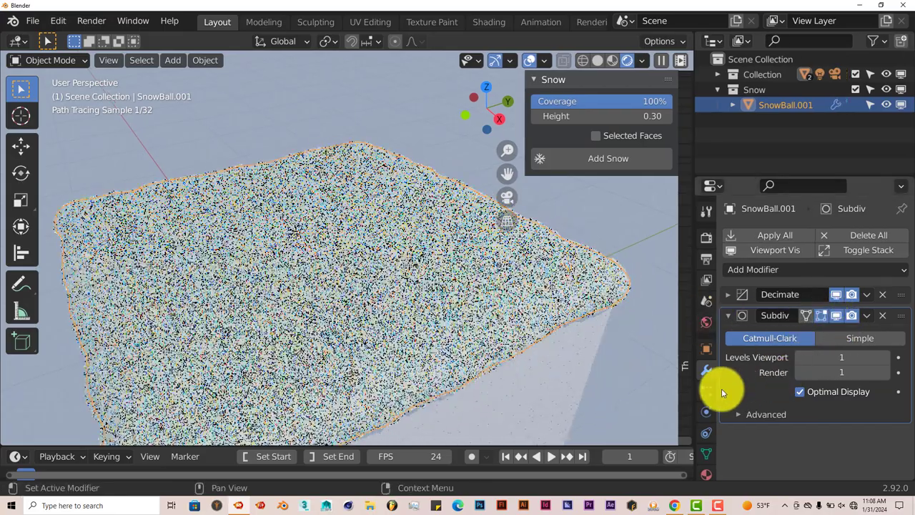
{"action": "scroll", "coordinate": [598, 359], "scroll_direction": "up", "scroll_amount": 2}
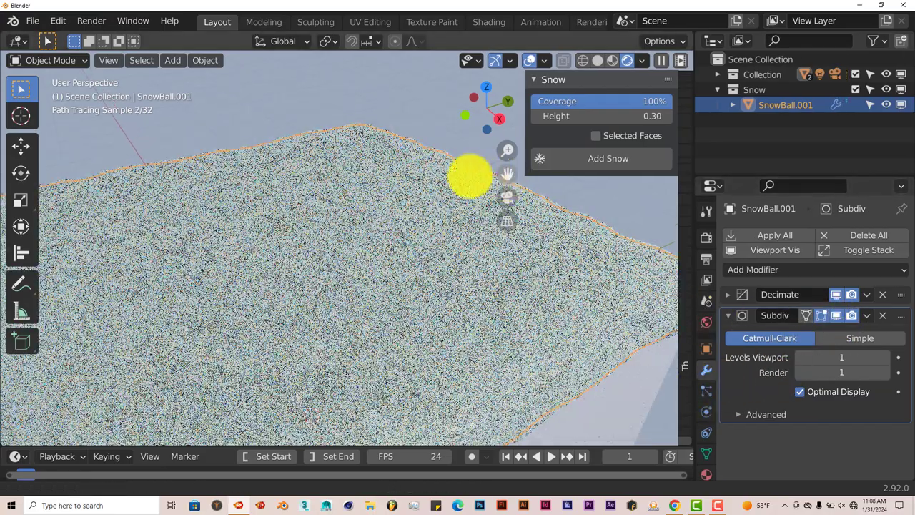
{"action": "mouse_move", "coordinate": [470, 177]}
{"action": "left_mouse_down"}
{"action": "mouse_move", "coordinate": [425, 174]}
{"action": "mouse_move", "coordinate": [403, 276]}
{"action": "mouse_move", "coordinate": [501, 182]}
{"action": "mouse_move", "coordinate": [547, 72]}
{"action": "left_mouse_up"}
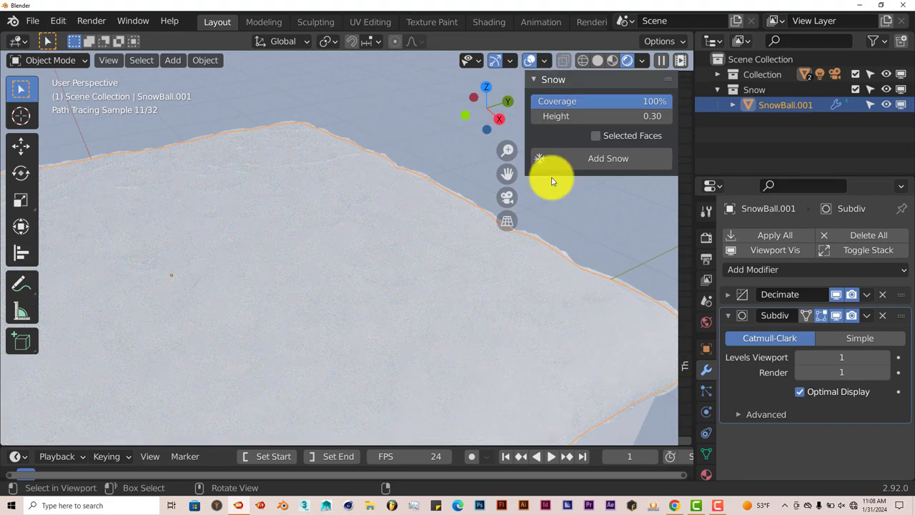
Step: Hide viewport overlays and raise the Subdiv Levels Viewport from 1 to 3
{"action": "left_click", "coordinate": [530, 60]}
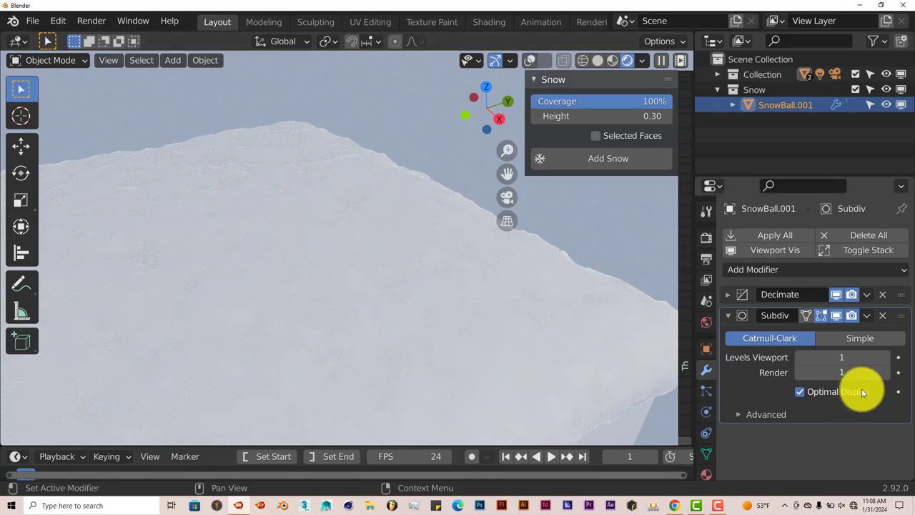
{"action": "left_click", "coordinate": [885, 357]}
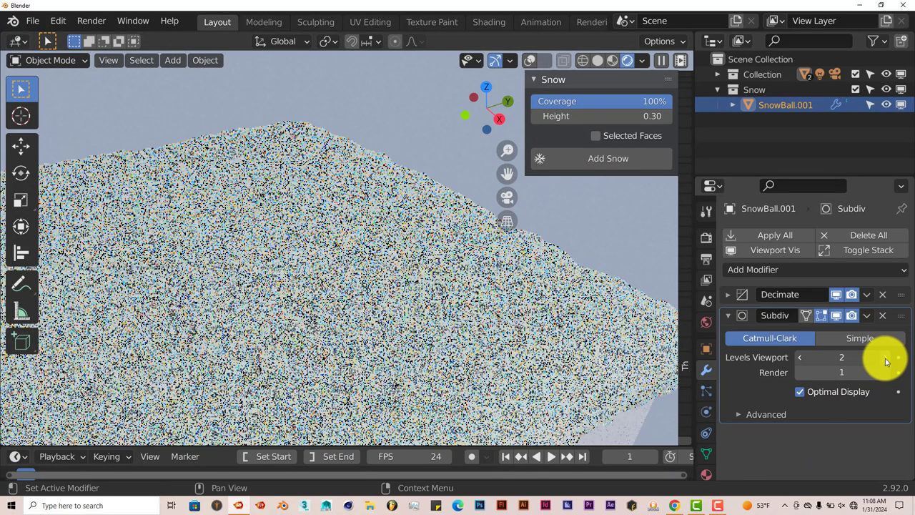
{"action": "left_click", "coordinate": [886, 358]}
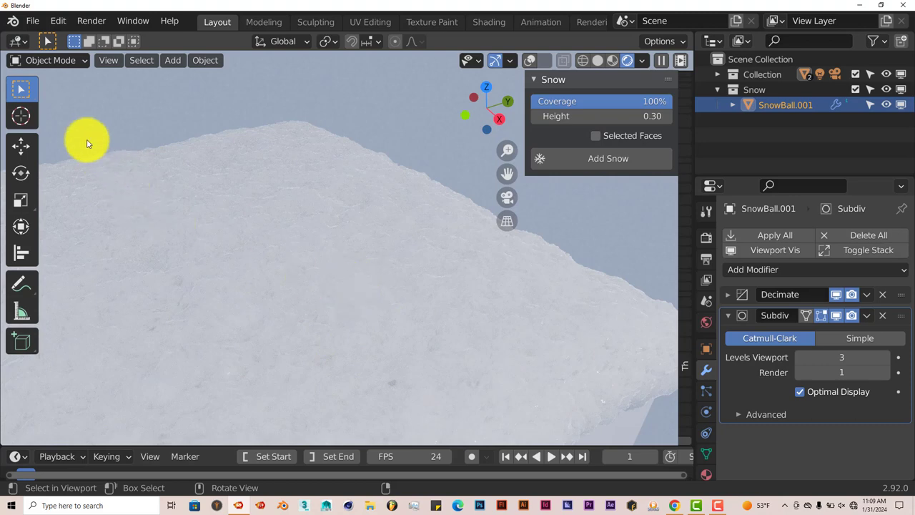
Step: Open the recent 'real snow demo.blend' file, discarding the current scene's changes
{"action": "left_click", "coordinate": [36, 23]}
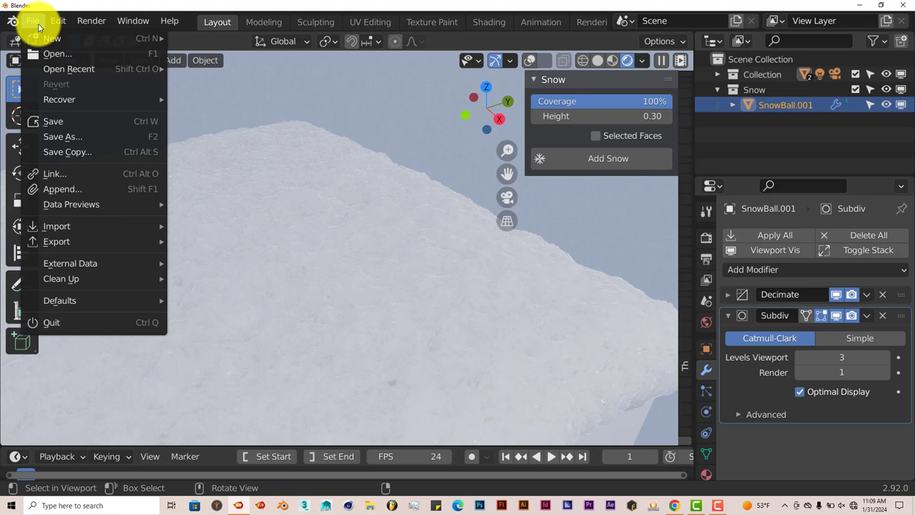
{"action": "mouse_move", "coordinate": [98, 66]}
{"action": "left_click", "coordinate": [189, 69]}
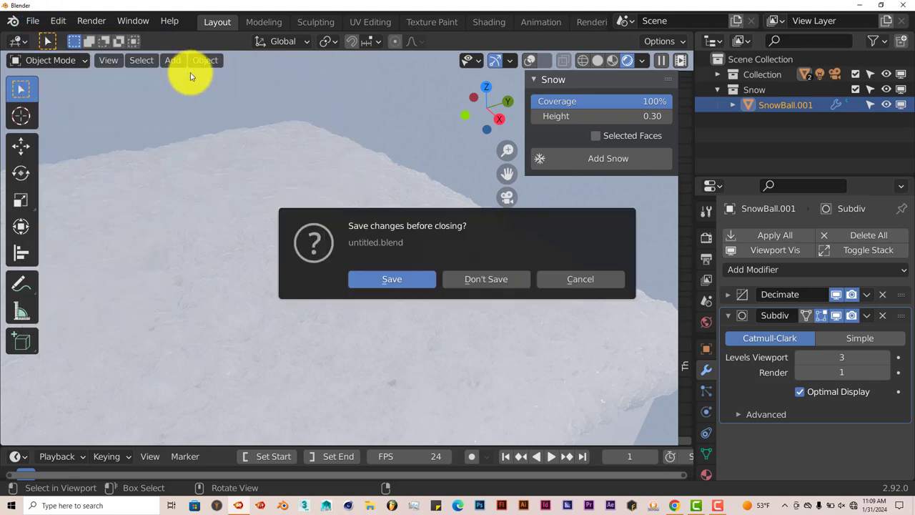
{"action": "left_click", "coordinate": [513, 282]}
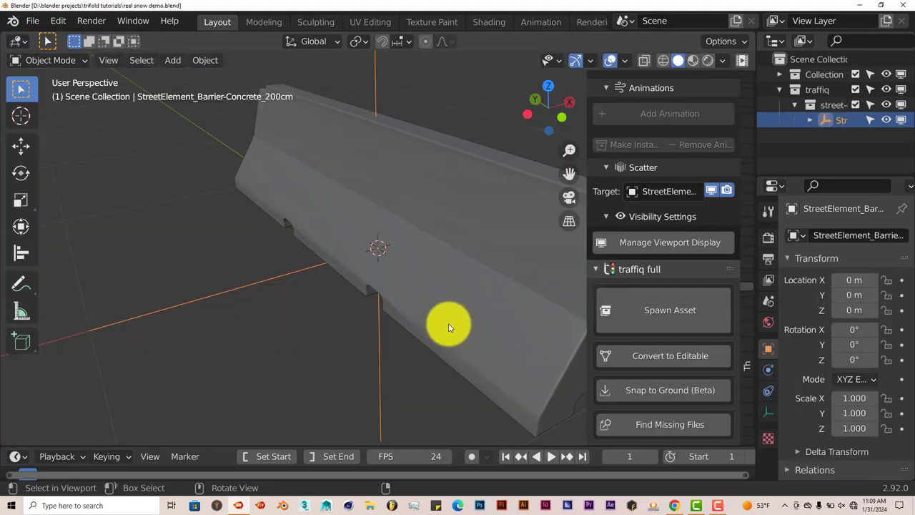
Step: Orbit around the concrete barrier and select StreetElement_Barrier-Concrete_200cm.001
{"action": "middle_click_drag", "start_coordinate": [449, 327], "coordinate": [321, 268]}
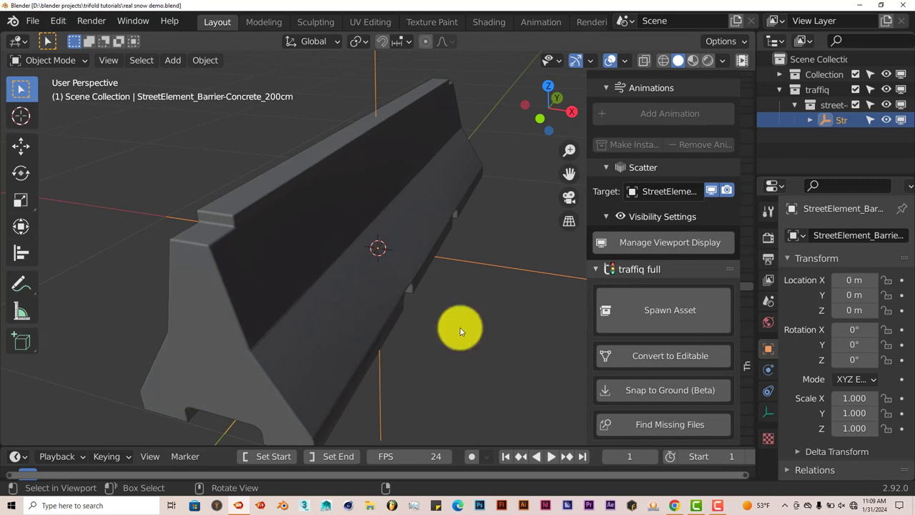
{"action": "scroll", "coordinate": [662, 315], "scroll_direction": "up", "scroll_amount": 10}
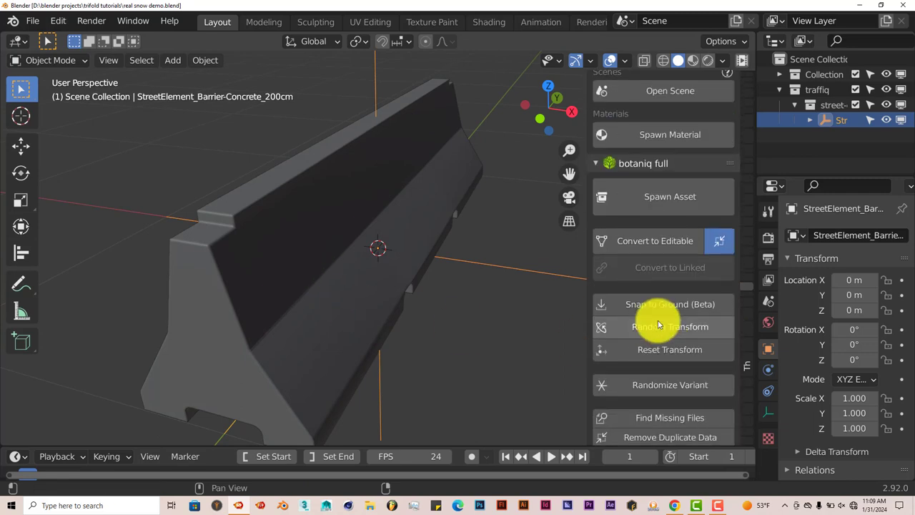
{"action": "scroll", "coordinate": [658, 320], "scroll_direction": "up", "scroll_amount": 3}
{"action": "scroll", "coordinate": [658, 321], "scroll_direction": "down", "scroll_amount": 20}
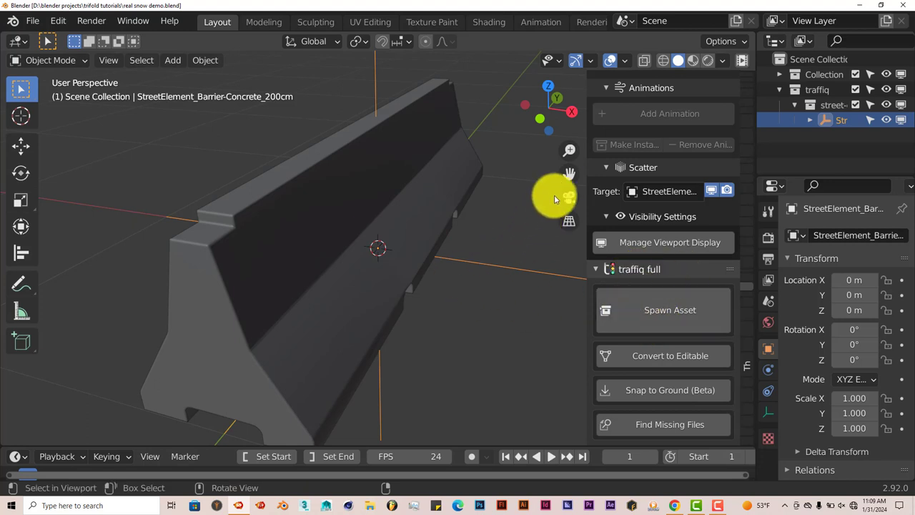
{"action": "left_click_drag", "start_coordinate": [566, 174], "coordinate": [587, 210]}
{"action": "middle_click_drag", "start_coordinate": [491, 352], "coordinate": [334, 235]}
{"action": "left_click", "coordinate": [316, 224]}
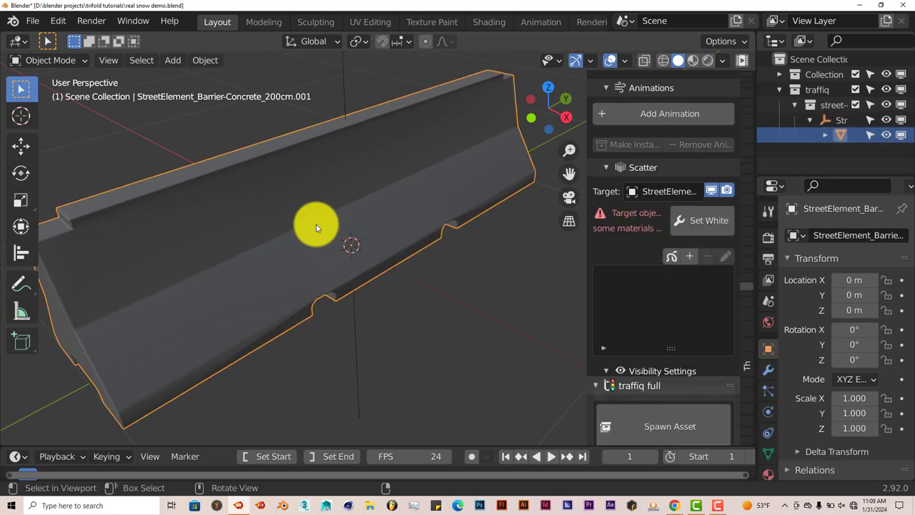
{"action": "middle_click_drag", "start_coordinate": [358, 334], "coordinate": [404, 333]}
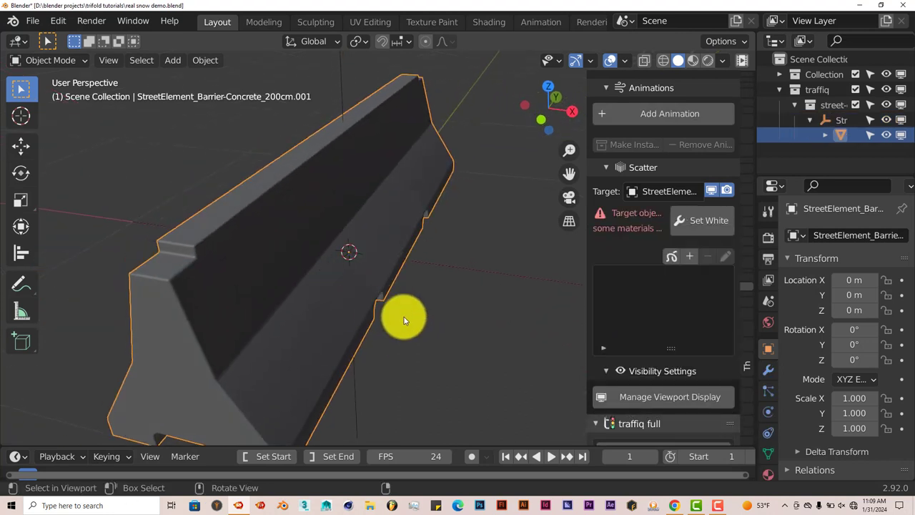
Step: Add snow over the whole barrier from the Snow panel at 100% coverage and 0.30 height
{"action": "left_click", "coordinate": [746, 444]}
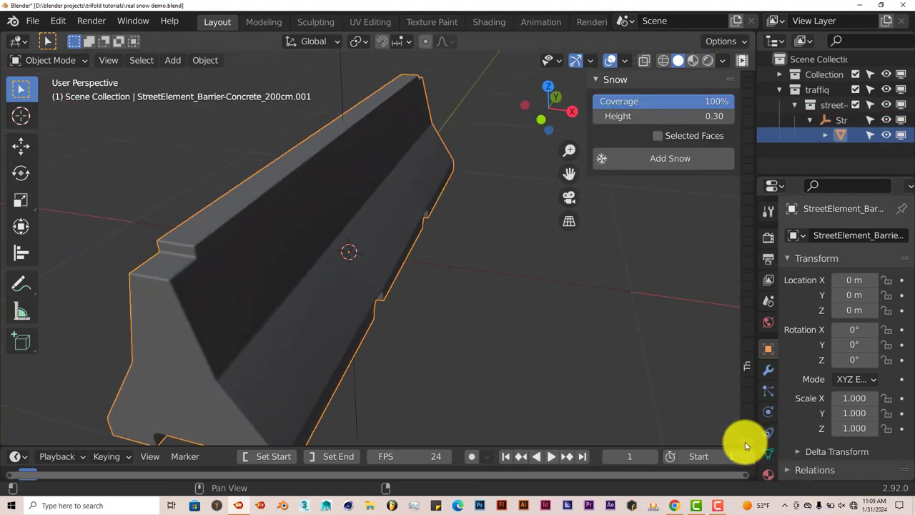
{"action": "left_click", "coordinate": [653, 159]}
{"action": "middle_click_drag", "start_coordinate": [457, 337], "coordinate": [333, 276]}
{"action": "scroll", "coordinate": [388, 316], "scroll_direction": "down", "scroll_amount": 3}
{"action": "scroll", "coordinate": [336, 277], "scroll_direction": "up", "scroll_amount": 4}
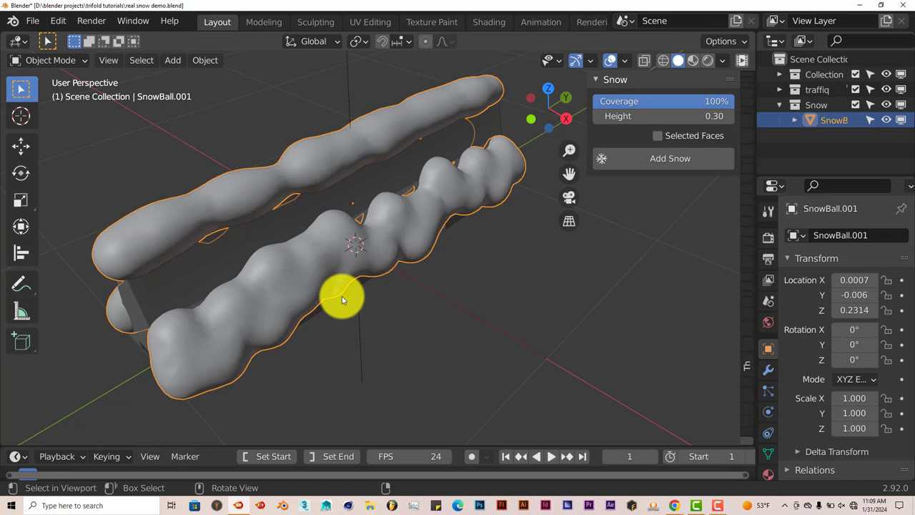
Step: Orbit around the snow-capped barrier, inspecting it with overlays off, then turn overlays back on
{"action": "mouse_move", "coordinate": [342, 296]}
{"action": "middle_mouse_down"}
{"action": "mouse_move", "coordinate": [361, 274]}
{"action": "mouse_move", "coordinate": [351, 286]}
{"action": "middle_mouse_up"}
{"action": "middle_click_drag", "start_coordinate": [342, 231], "coordinate": [366, 268]}
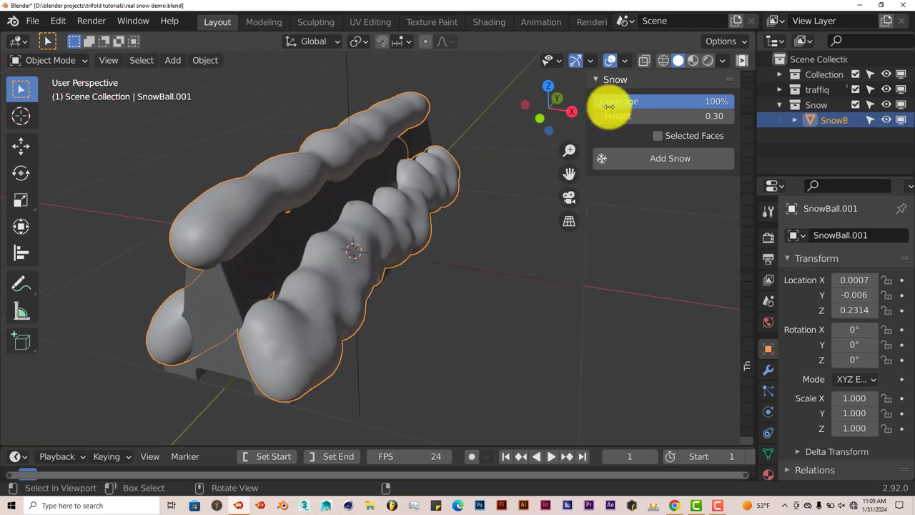
{"action": "left_click", "coordinate": [605, 63]}
{"action": "middle_click_drag", "start_coordinate": [401, 207], "coordinate": [423, 258]}
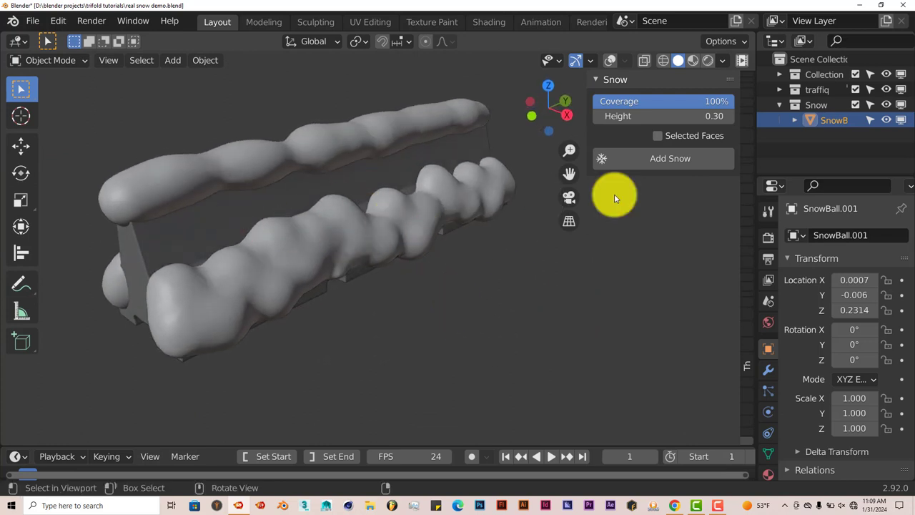
{"action": "left_click", "coordinate": [609, 63]}
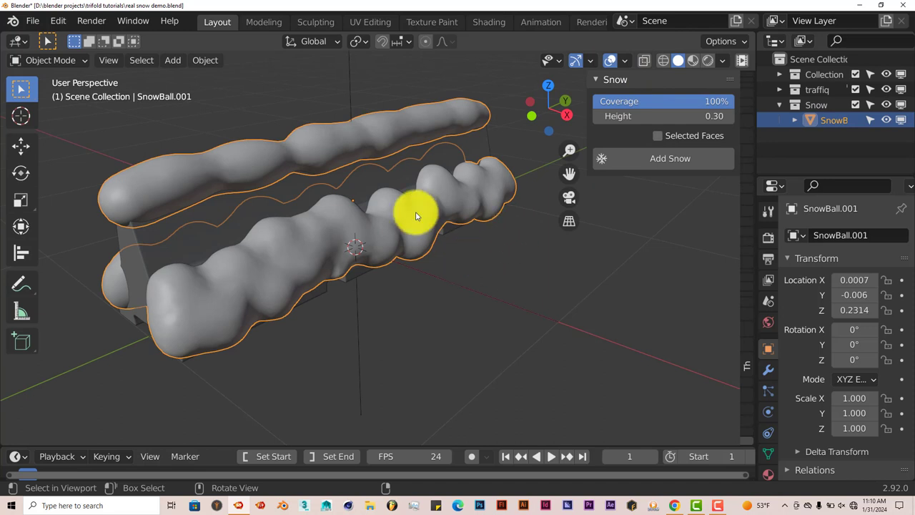
Step: Undo the full-coverage snow and enter Edit Mode on the barrier
{"action": "key", "text": "ctrl+z"}
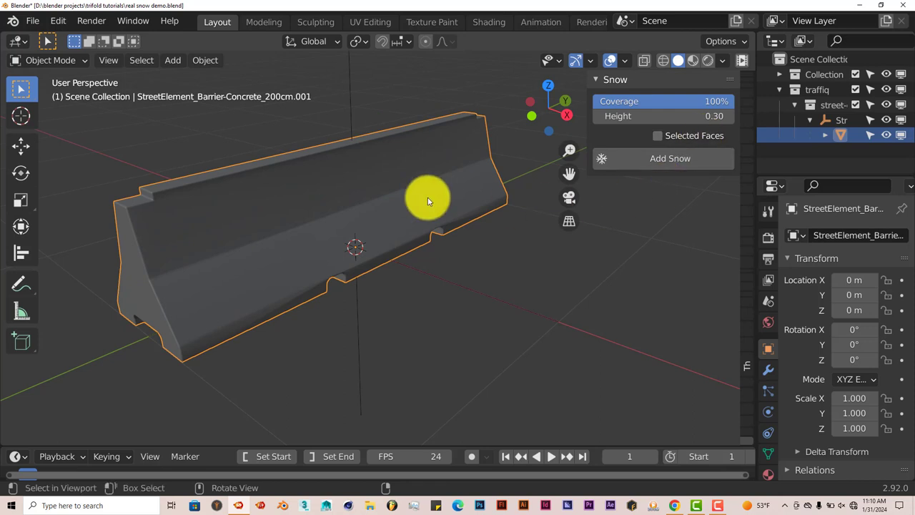
{"action": "key", "text": "Tab"}
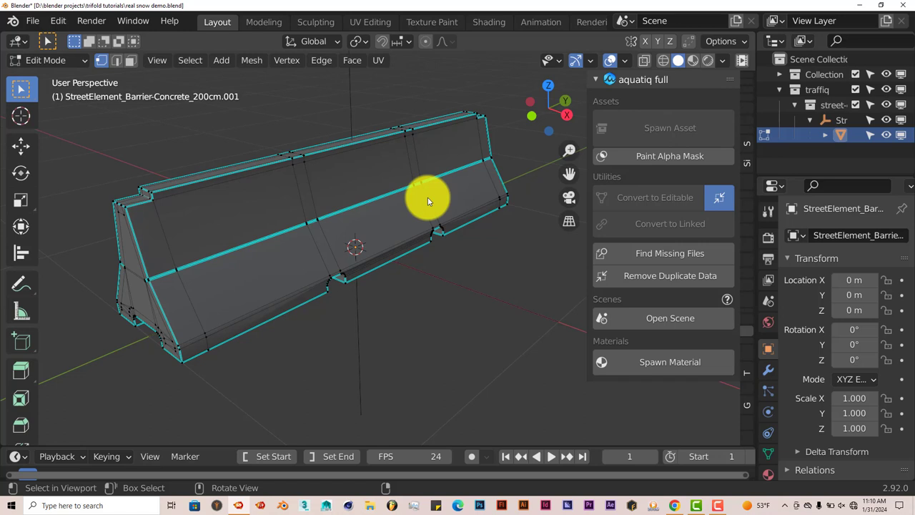
{"action": "key", "text": "c"}
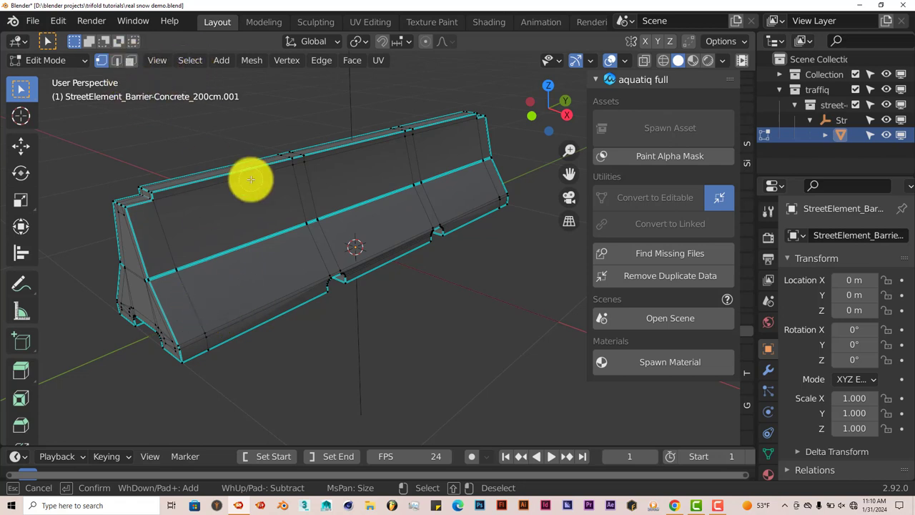
{"action": "right_click", "coordinate": [337, 390]}
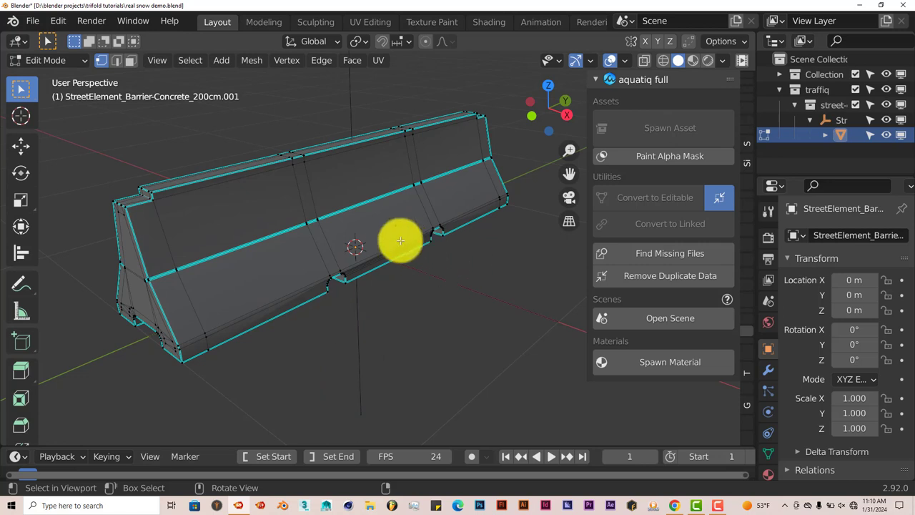
Step: In Face select, circle-select the barrier's long sloped front face and return to Object Mode
{"action": "left_click", "coordinate": [131, 60]}
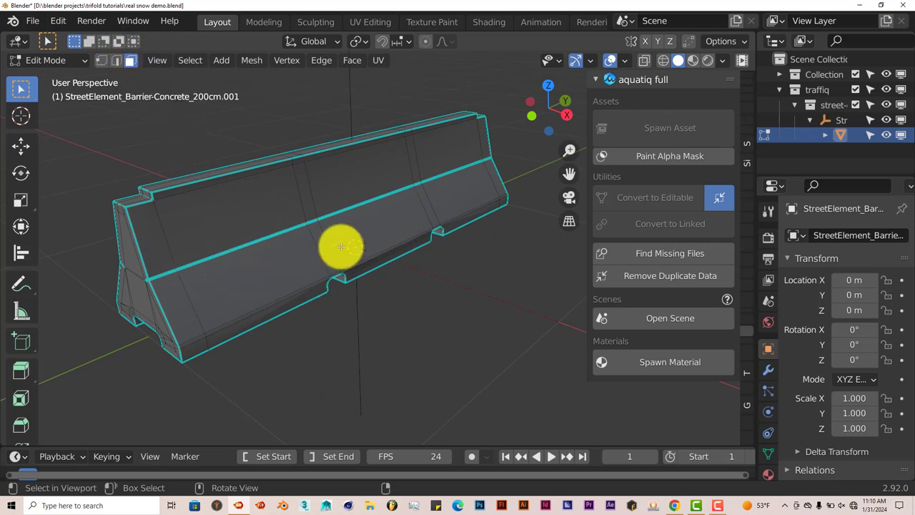
{"action": "key", "text": "c"}
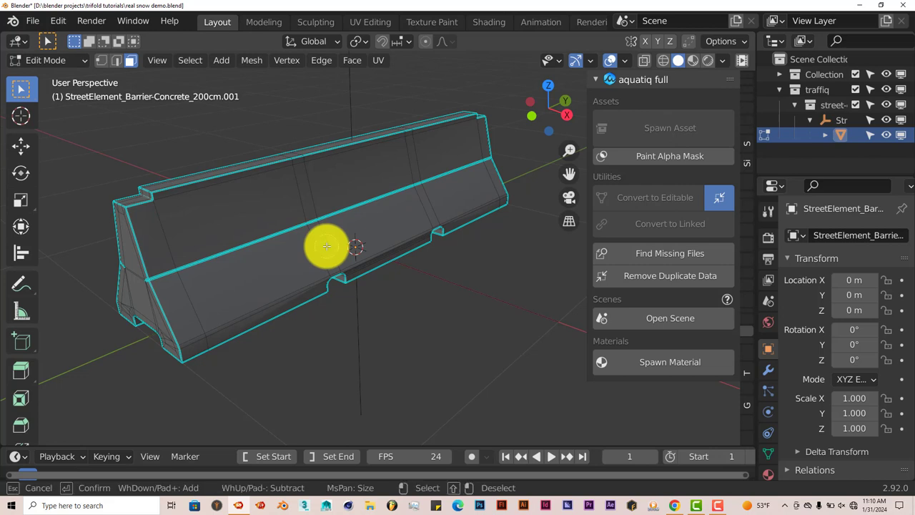
{"action": "mouse_move", "coordinate": [178, 286]}
{"action": "left_mouse_down"}
{"action": "mouse_move", "coordinate": [181, 296]}
{"action": "mouse_move", "coordinate": [306, 269]}
{"action": "mouse_move", "coordinate": [485, 178]}
{"action": "left_mouse_up"}
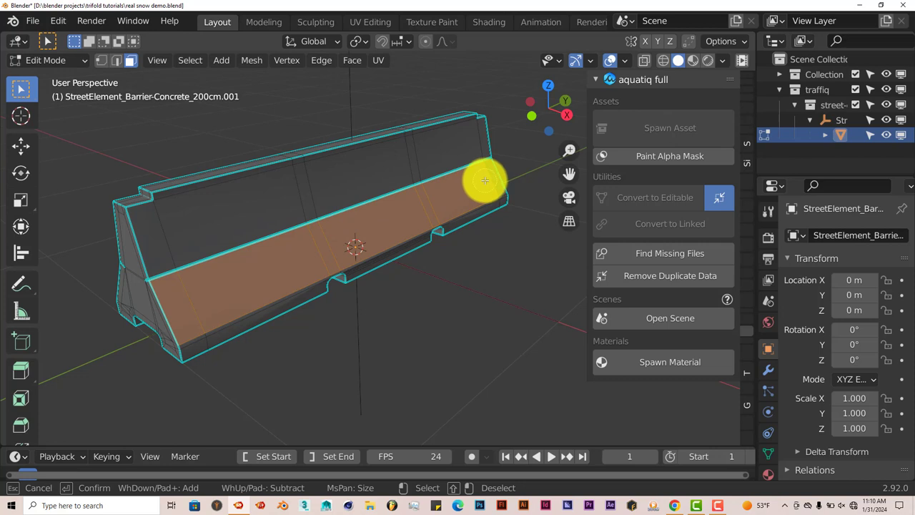
{"action": "right_click", "coordinate": [467, 269]}
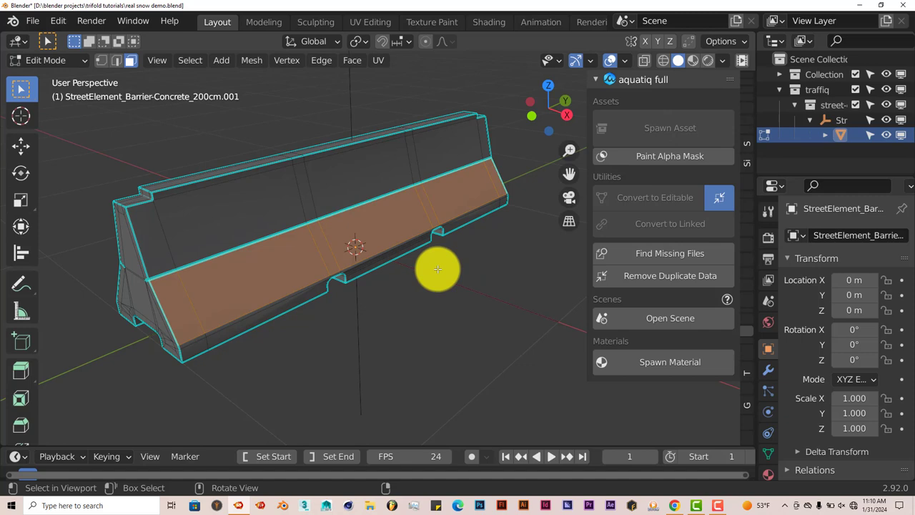
{"action": "key", "text": "Tab"}
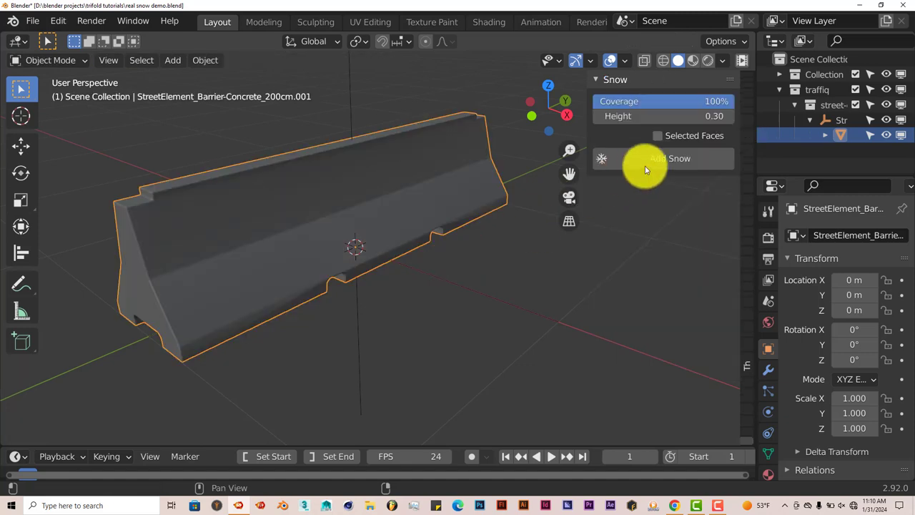
Step: With Selected Faces on, add snow only along the barrier's sloped front face and inspect SnowBall.001
{"action": "left_click", "coordinate": [658, 135]}
{"action": "left_click", "coordinate": [671, 164]}
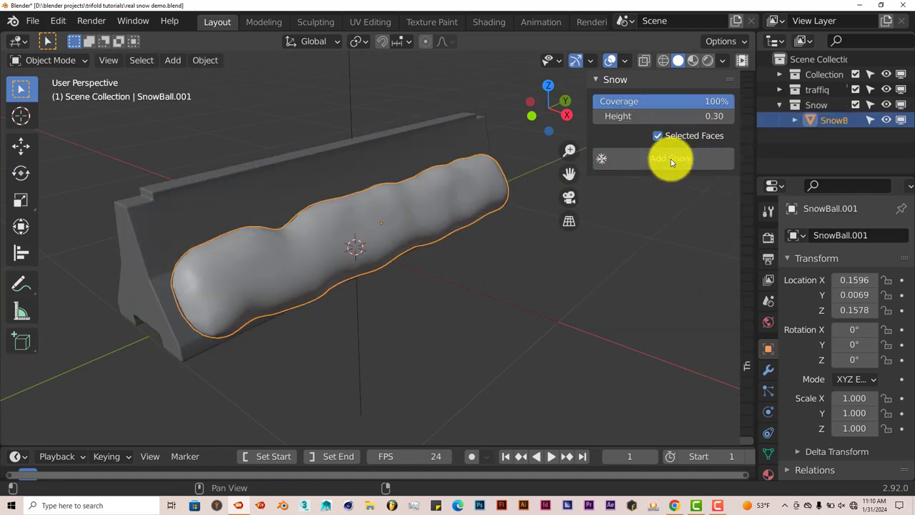
{"action": "middle_click_drag", "start_coordinate": [472, 313], "coordinate": [379, 332]}
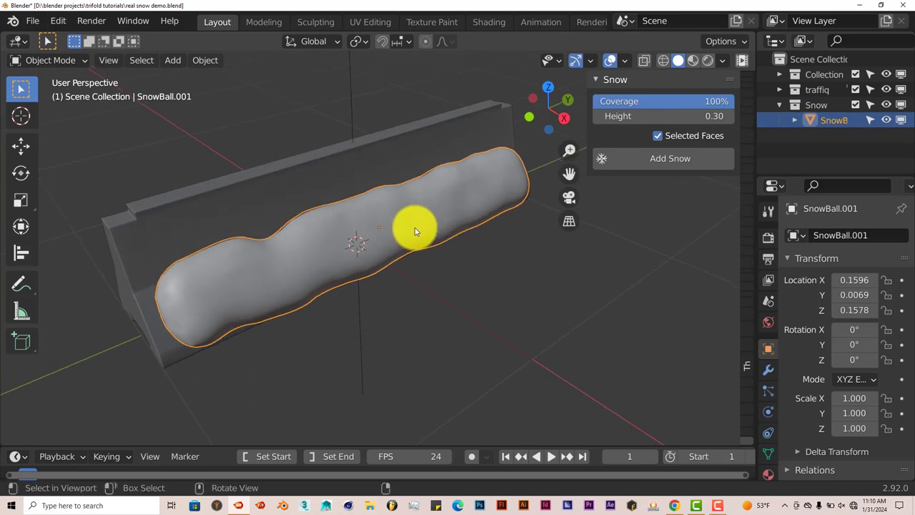
{"action": "middle_click_drag", "start_coordinate": [270, 306], "coordinate": [422, 255]}
{"action": "scroll", "coordinate": [410, 352], "scroll_direction": "up", "scroll_amount": 2}
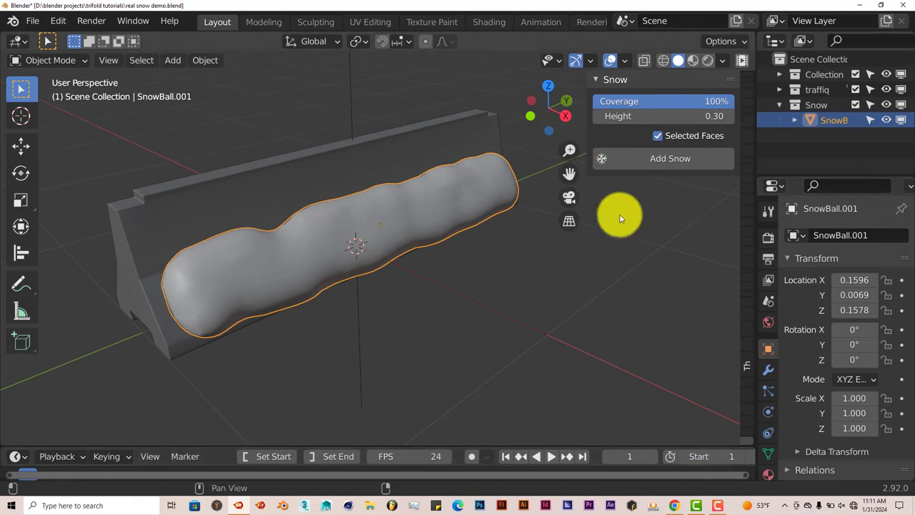
Step: Switch from Blender to the Real-Snow GitHub repository page in Chrome
{"action": "left_click", "coordinate": [666, 165]}
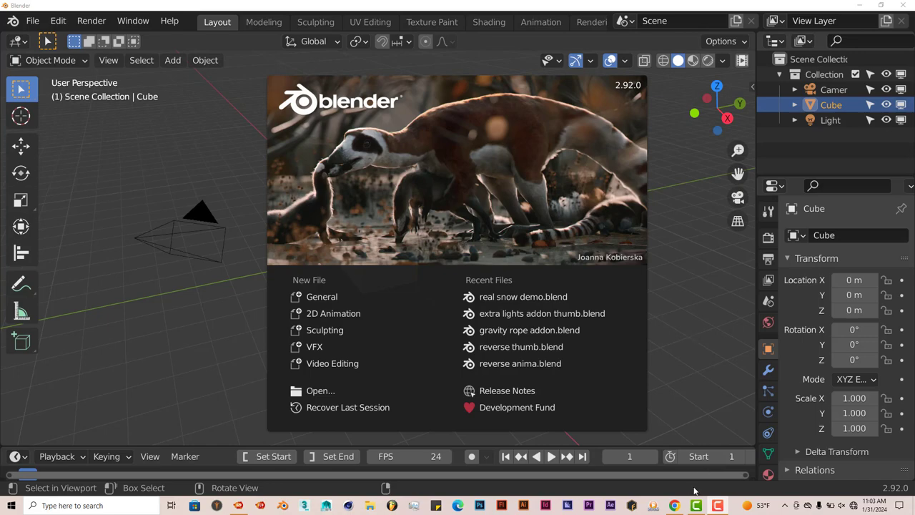
{"action": "left_click", "coordinate": [674, 505]}
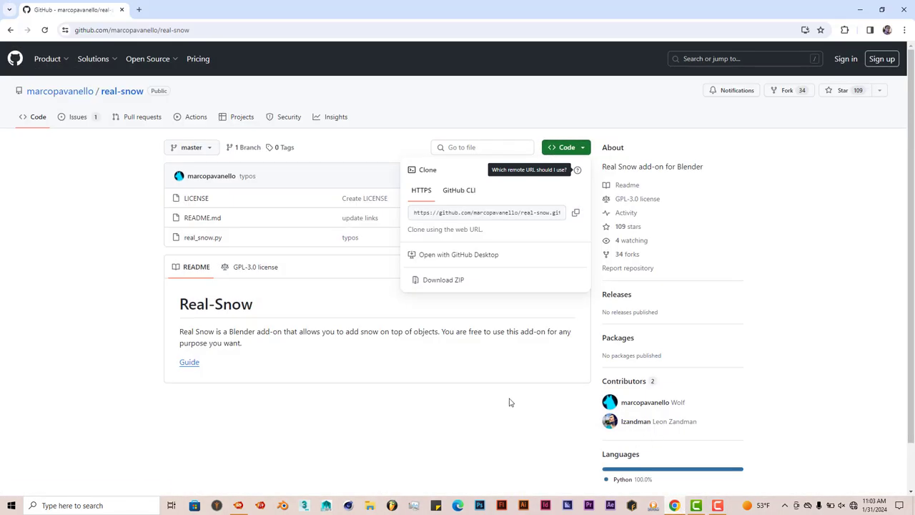